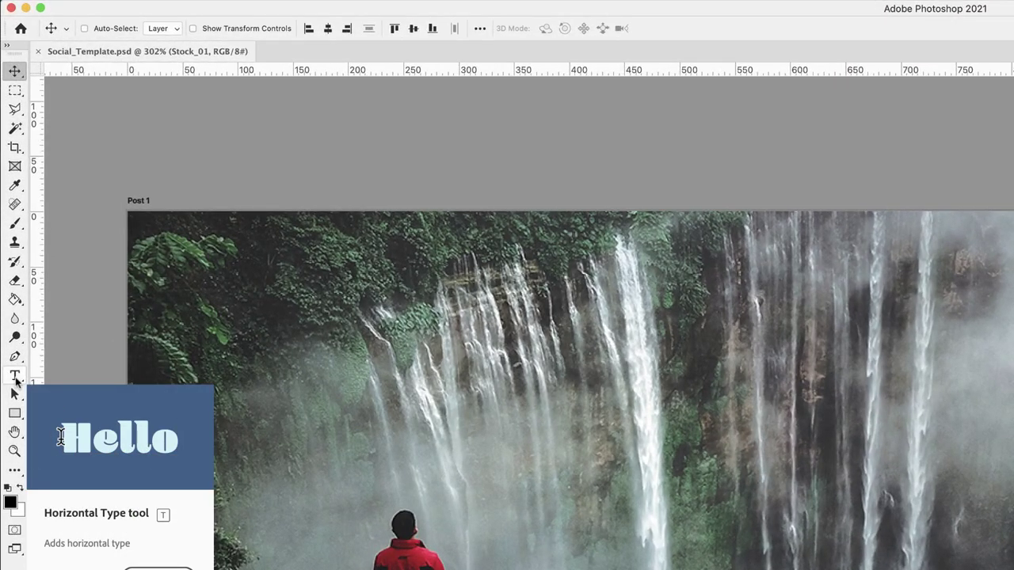
# Switch to the Horizontal Type tool to add text over the waterfall
pyautogui.click(15, 378)
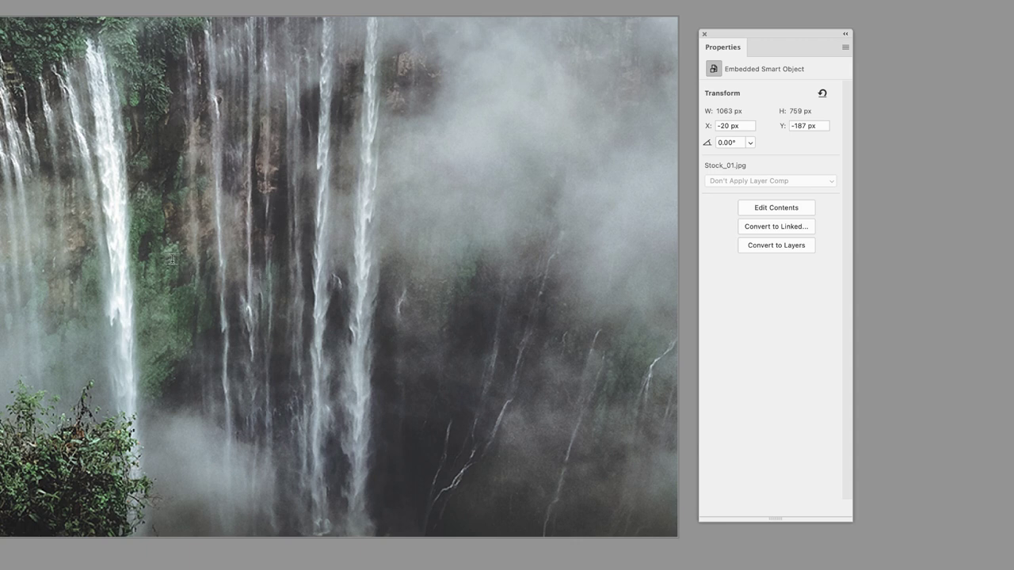
# Draw a text box over the waterfall and type 'Patagonia' in place of the placeholder
pyautogui.moveTo(173, 261); pyautogui.dragTo(642, 492)
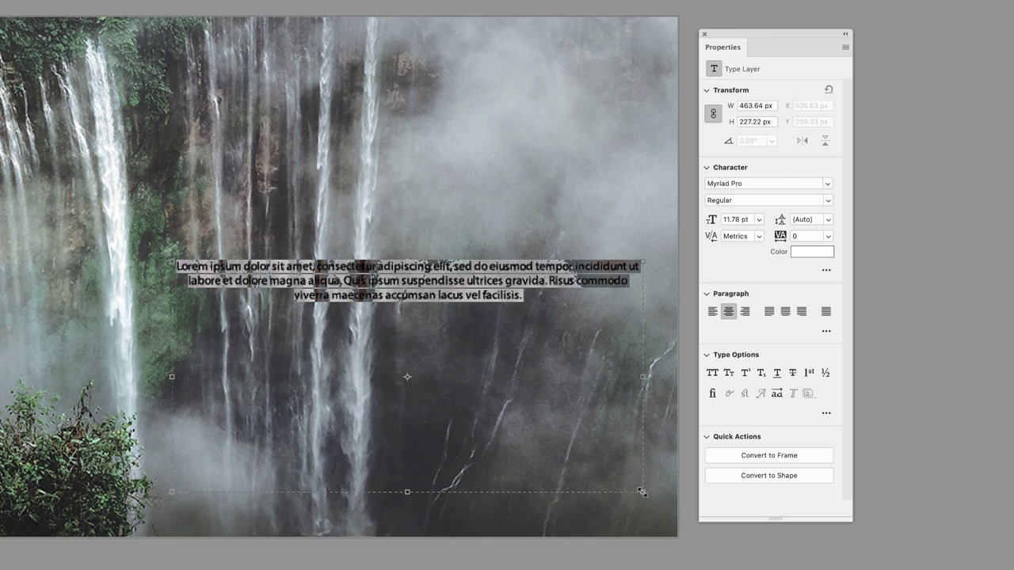
pyautogui.write('Patag')
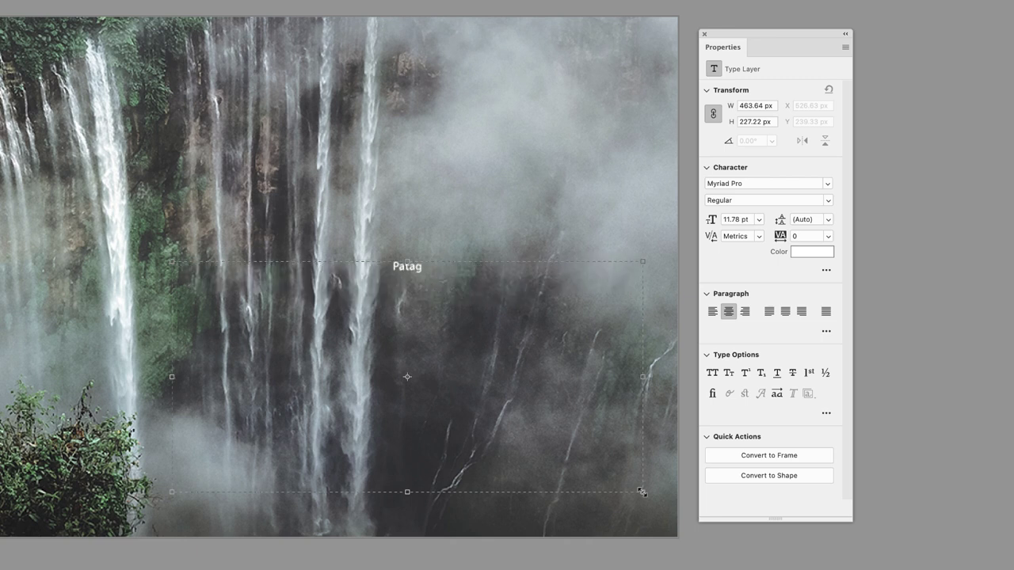
pyautogui.write('onia')
# Set the Patagonia title in the Flood Std brush font at 72 pt
pyautogui.doubleClick(423, 269)
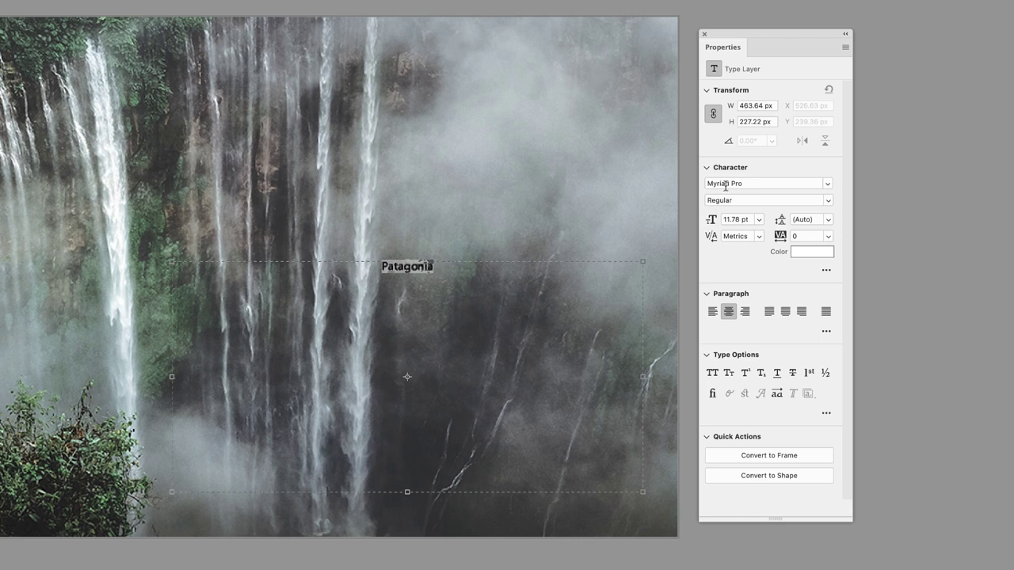
pyautogui.click(828, 183)
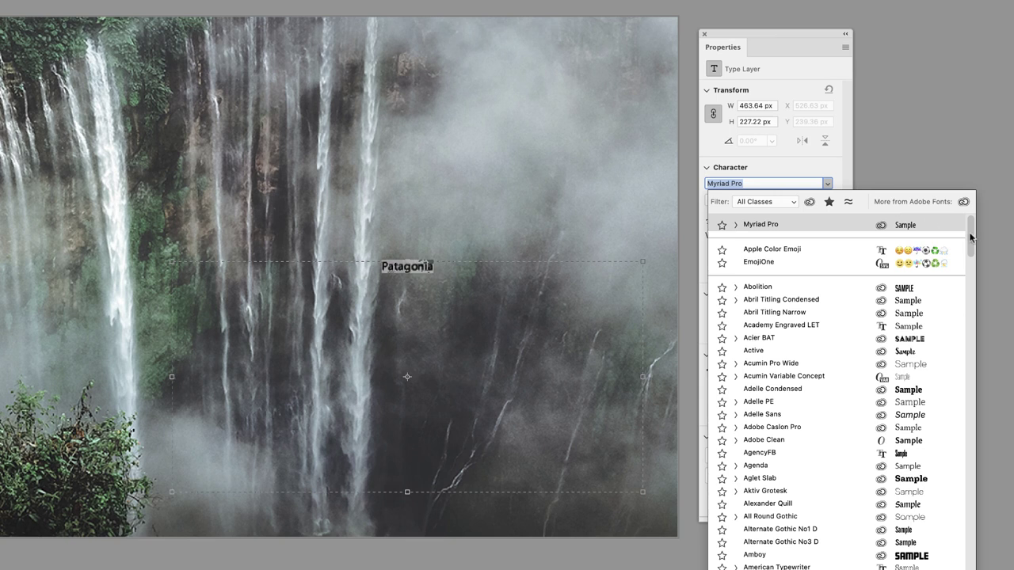
pyautogui.scroll(-1, 971, 240)
pyautogui.moveTo(970, 239); pyautogui.dragTo(962, 343)
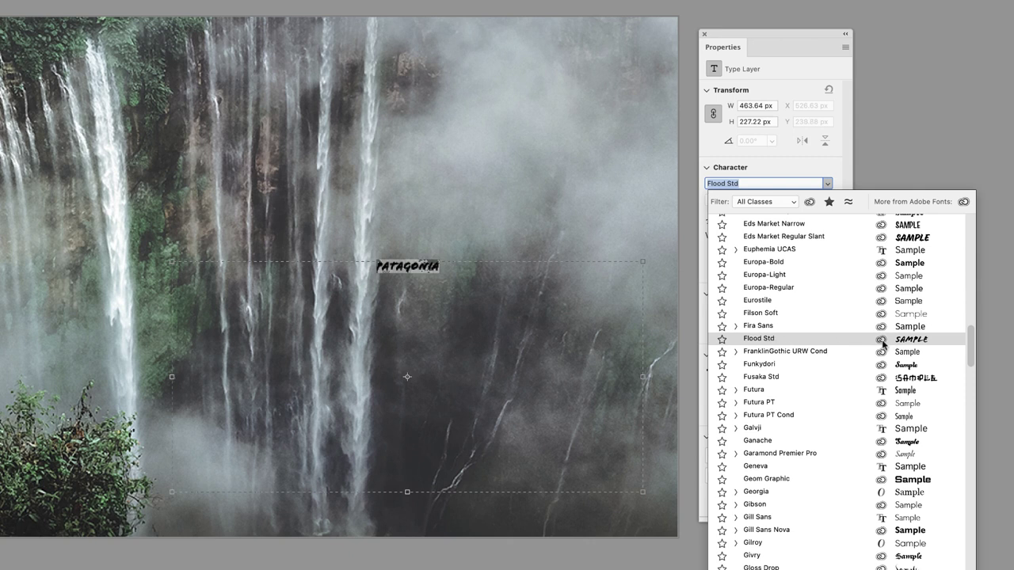
pyautogui.click(807, 345)
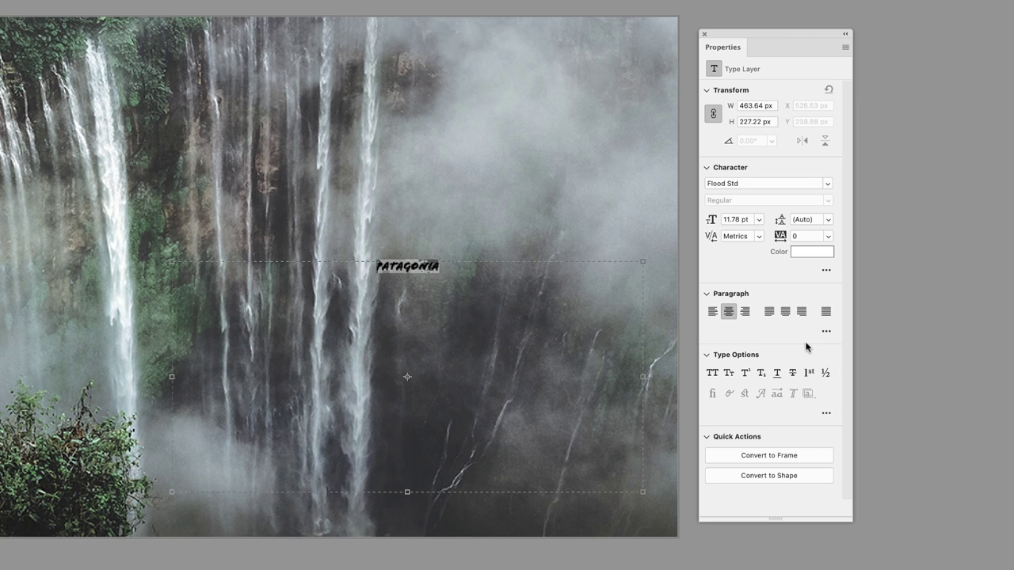
pyautogui.click(758, 220)
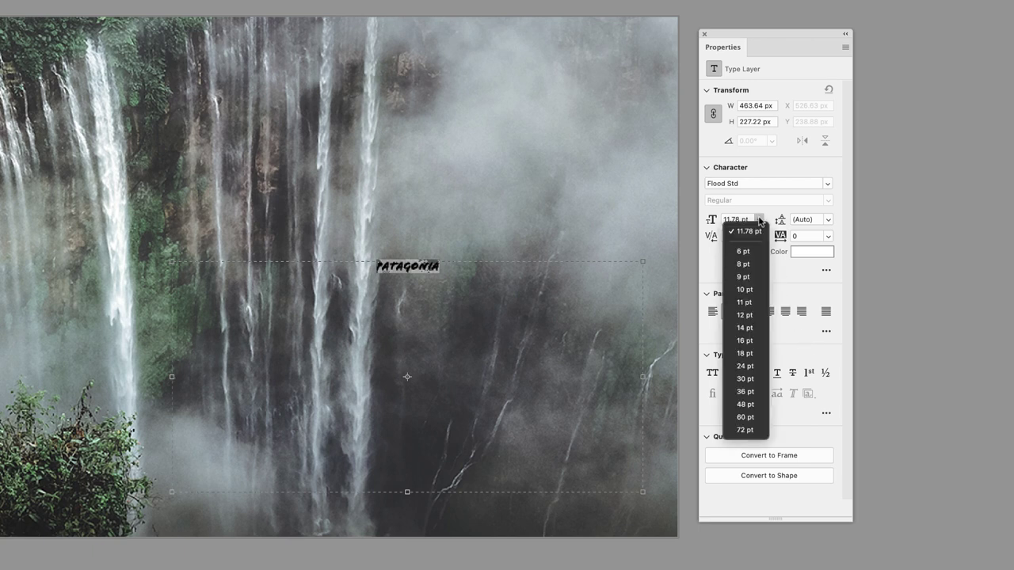
pyautogui.click(745, 430)
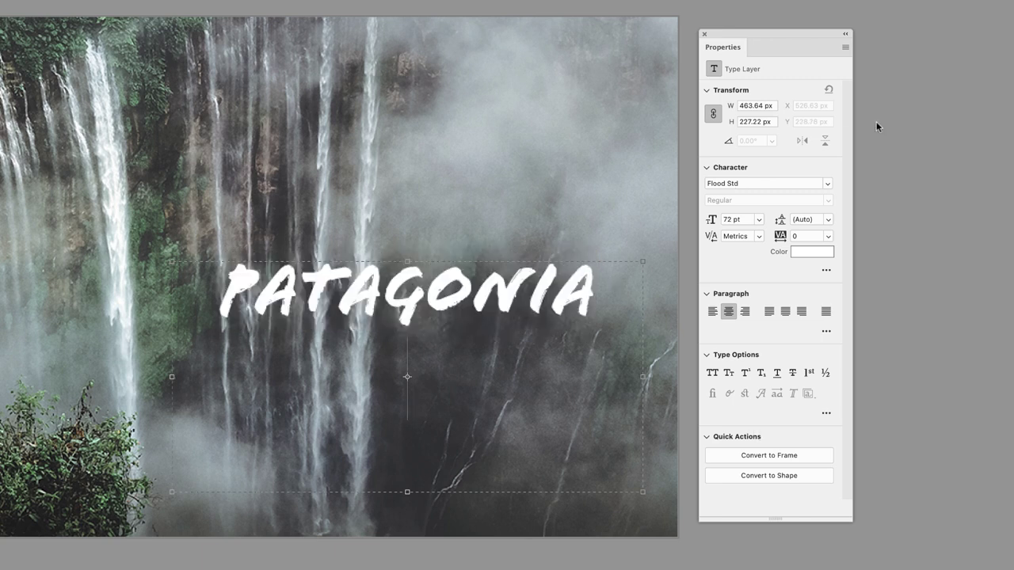
# Switch to Myriad Pro Regular 30 pt and type 'Summer Trek | 7-28 July' below the title
pyautogui.click(827, 183)
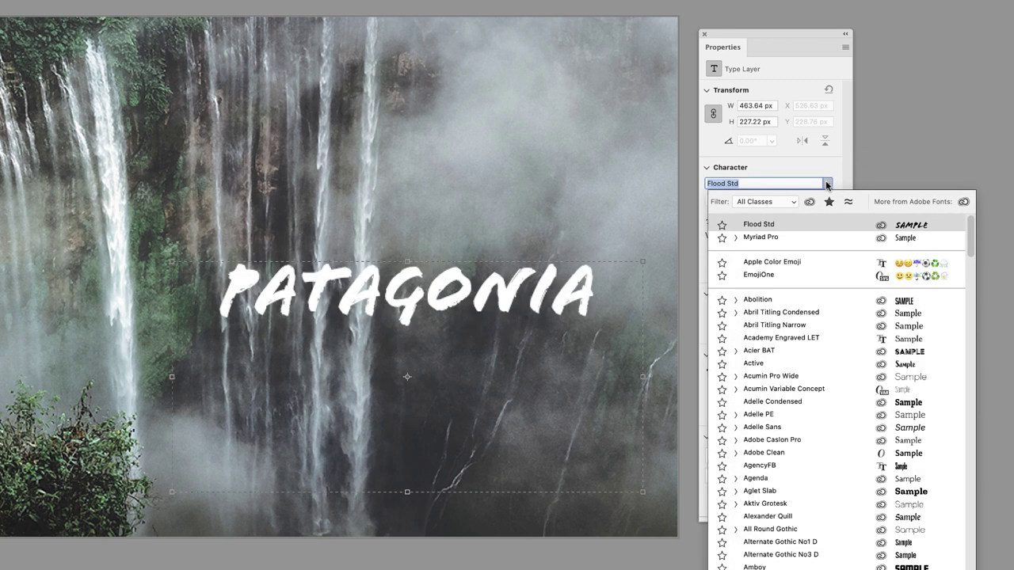
pyautogui.click(798, 237)
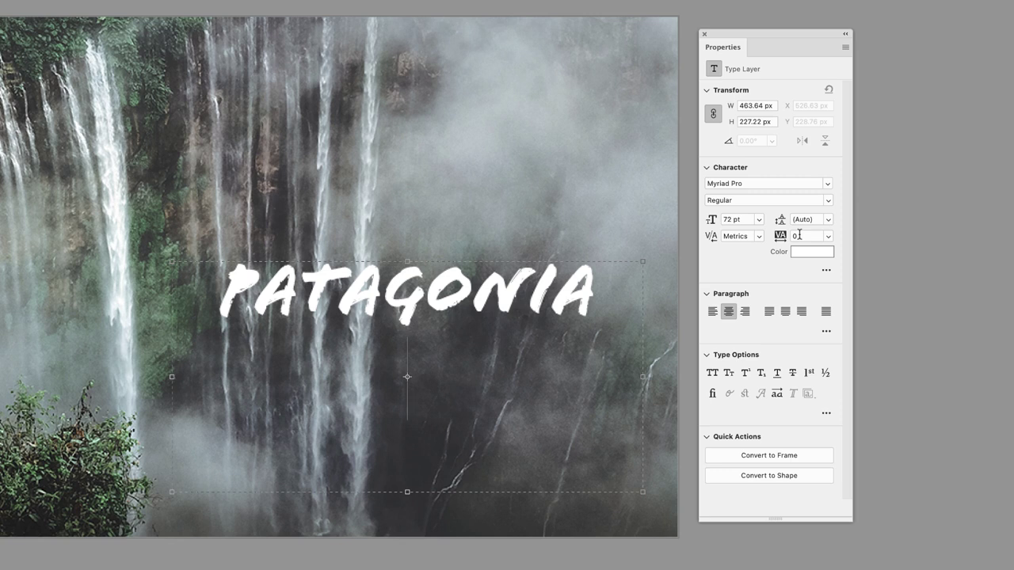
pyautogui.click(760, 220)
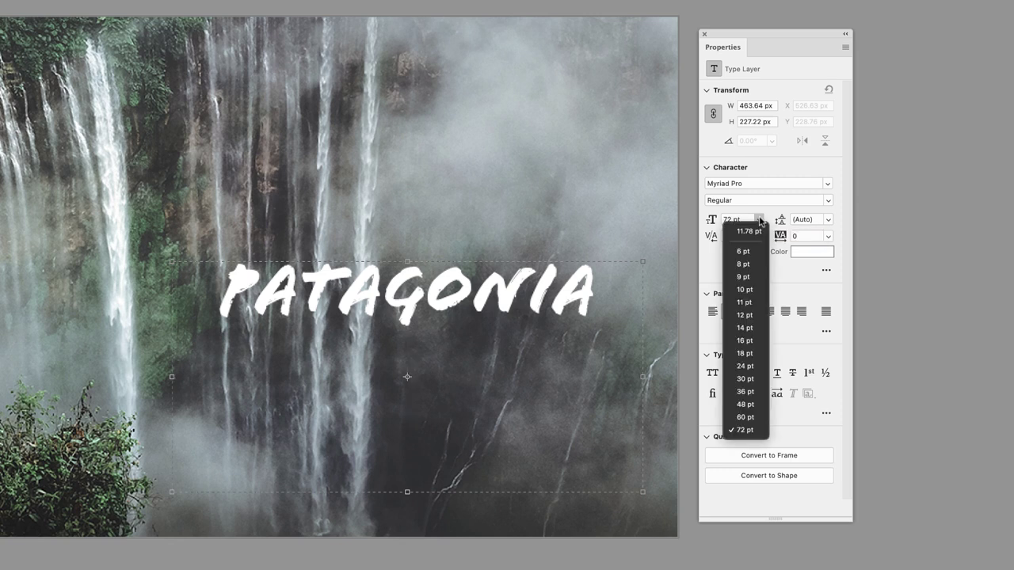
pyautogui.click(756, 378)
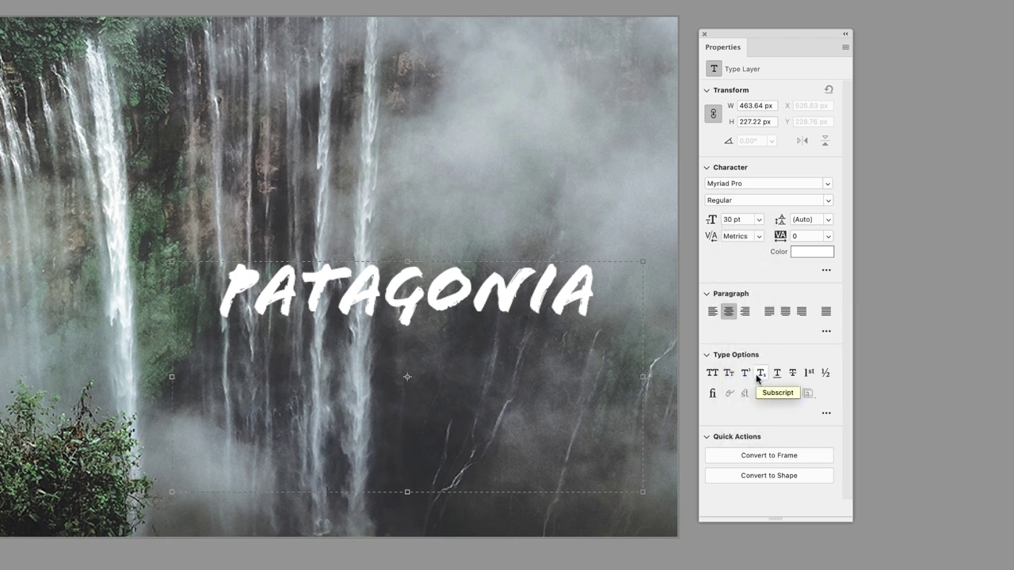
pyautogui.write('Summer Trek')
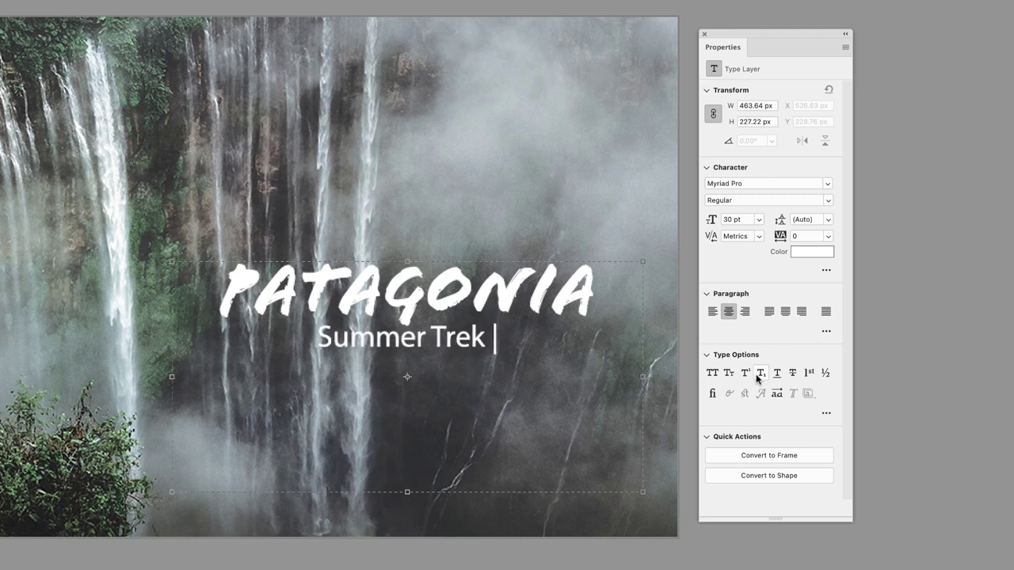
pyautogui.write(' | 7-')
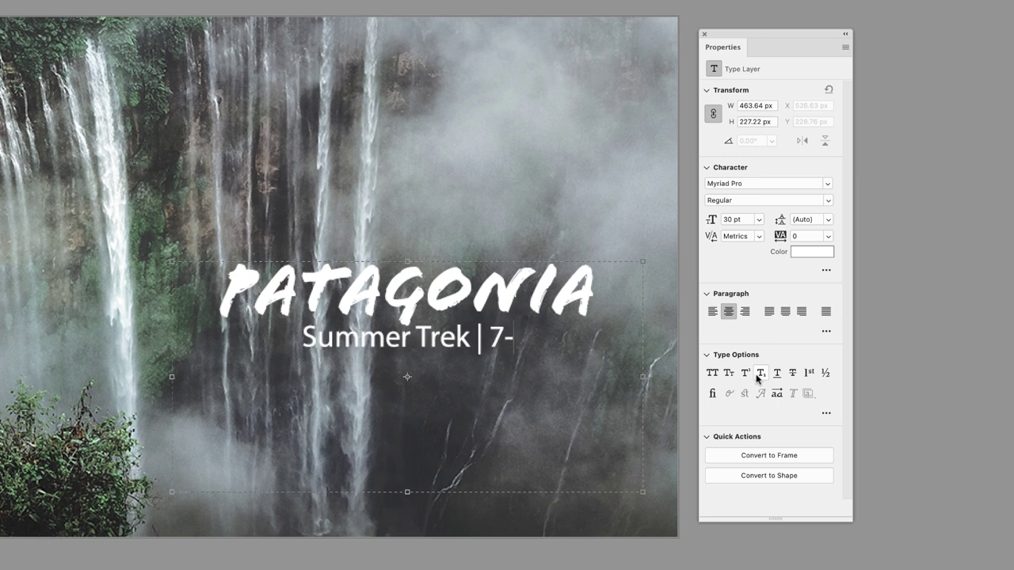
pyautogui.write('28 Ju')
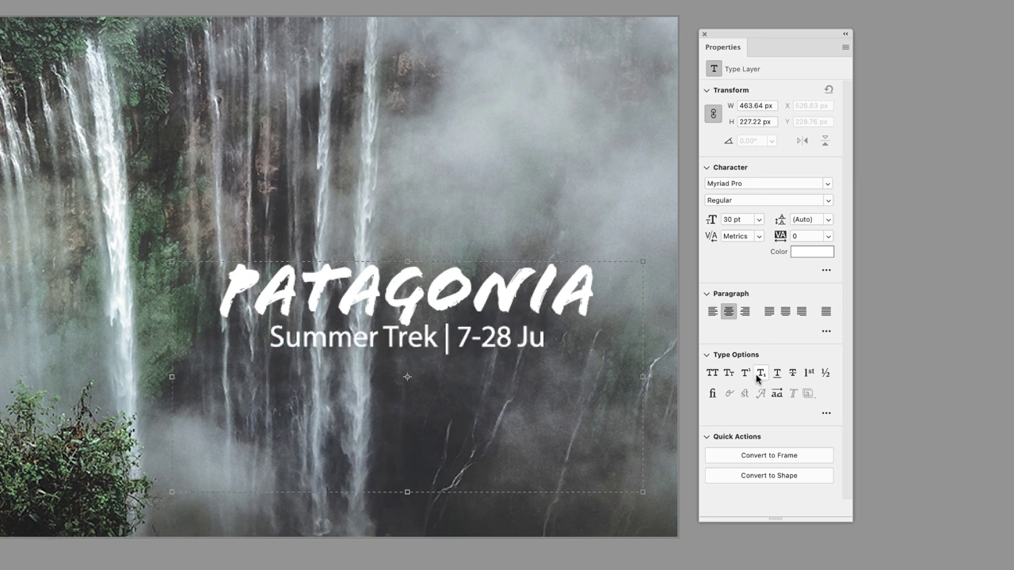
pyautogui.write('ly')
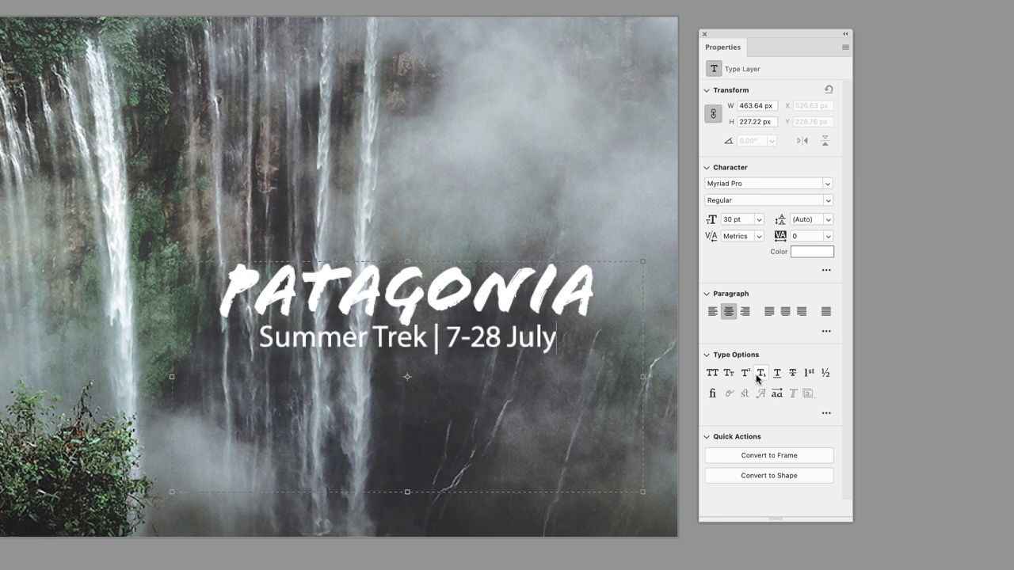
# Set the leading of the 'Summer Trek | 7-28 July' line to 48 pt
pyautogui.tripleClick(415, 339)
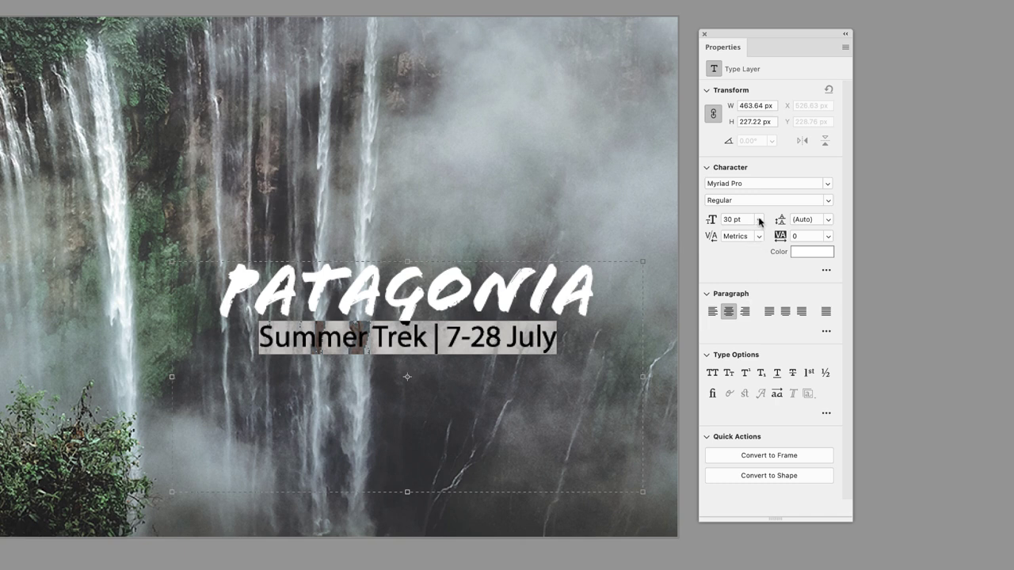
pyautogui.click(829, 220)
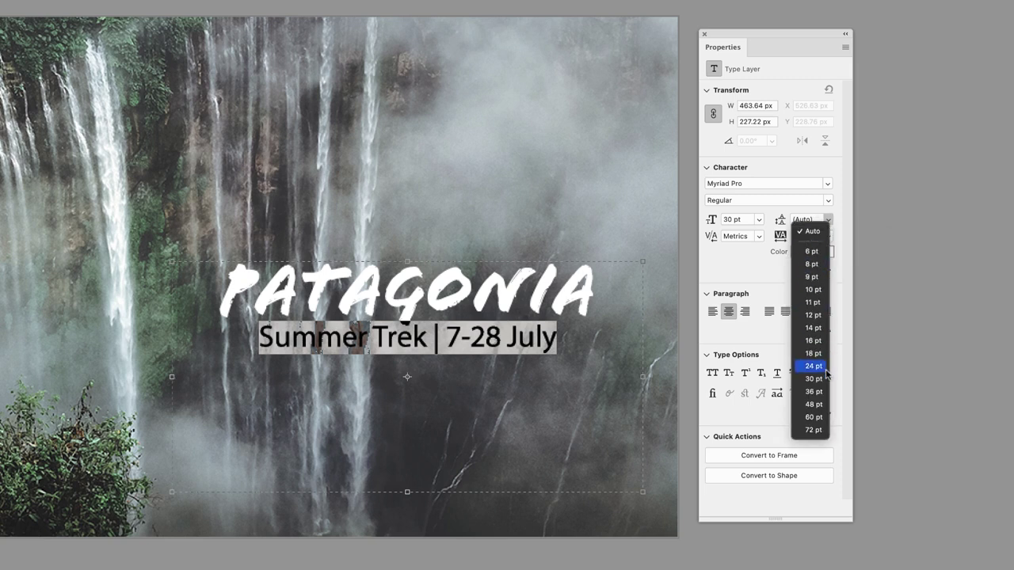
pyautogui.click(818, 406)
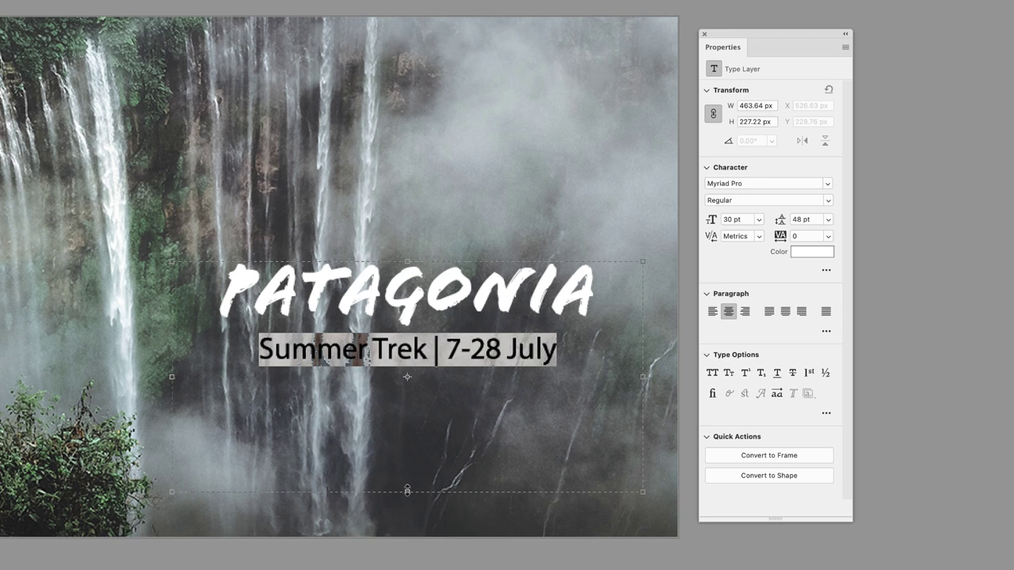
# Trim the text box to about 428 × 121 px around both lines and commit the text
pyautogui.moveTo(407, 489); pyautogui.dragTo(415, 384)
pyautogui.moveTo(172, 323); pyautogui.dragTo(205, 322)
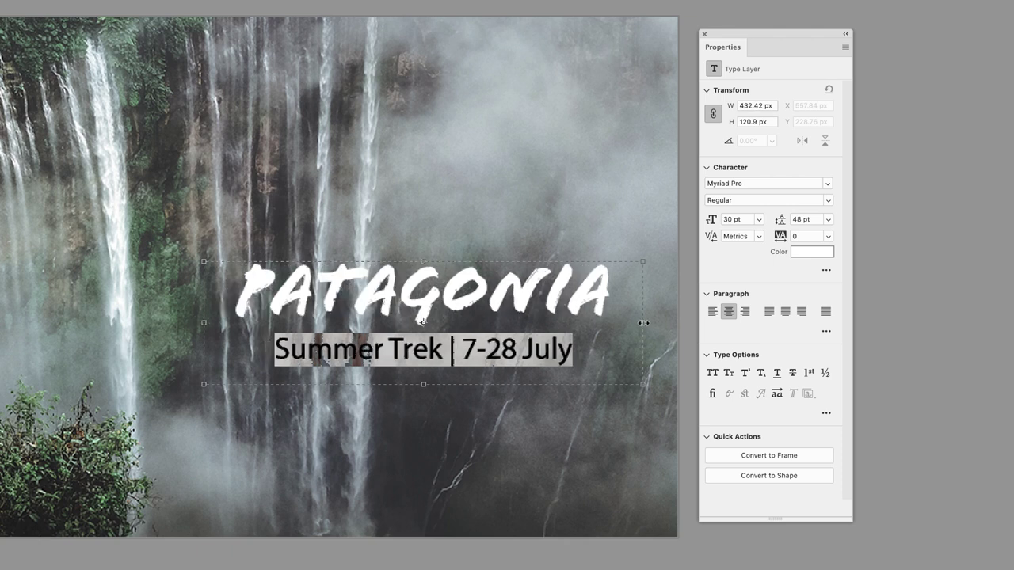
pyautogui.moveTo(642, 322); pyautogui.dragTo(619, 322)
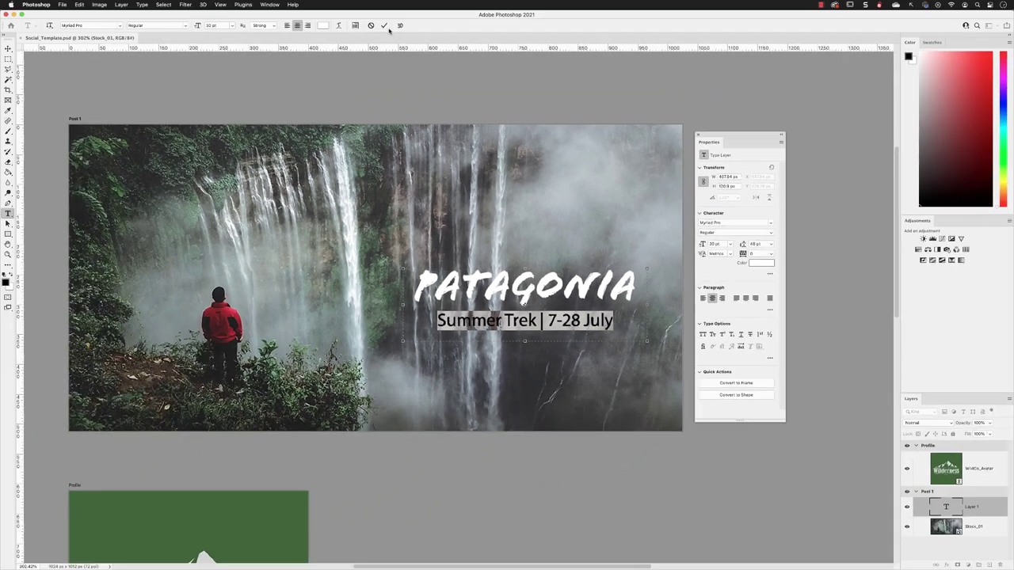
pyautogui.click(384, 26)
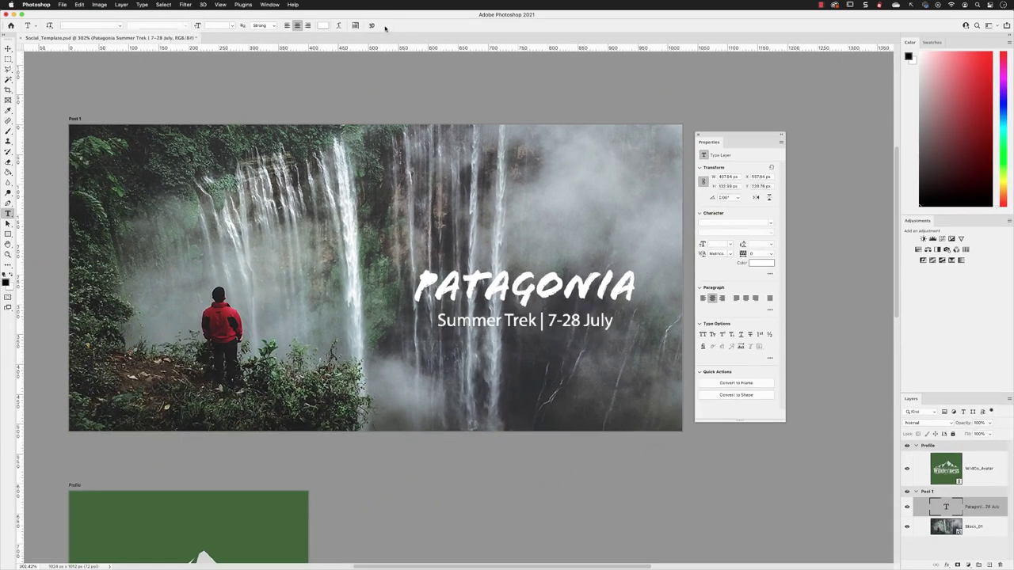
pyautogui.click(8, 49)
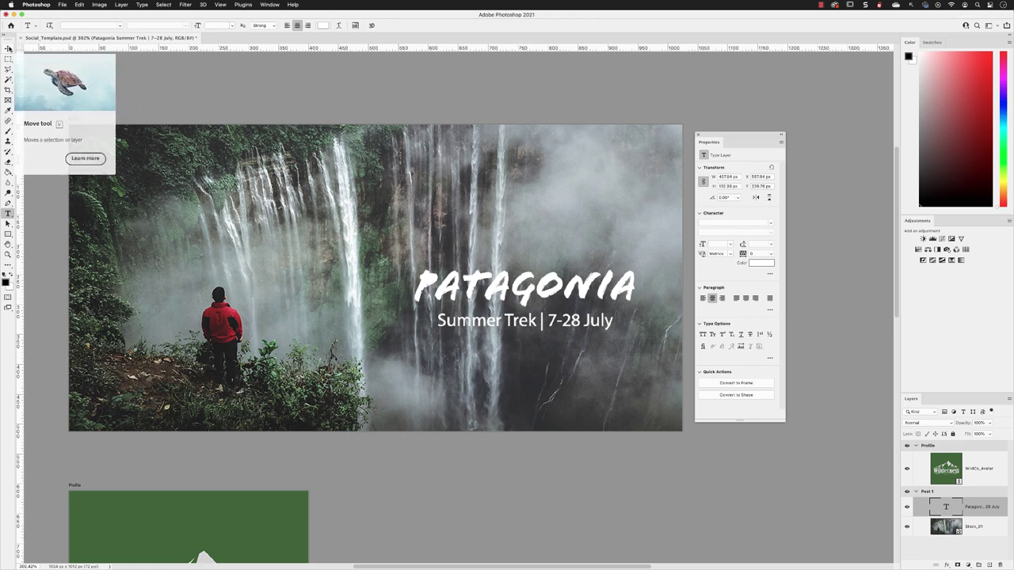
# Move the title block lower, float the Layers panel over the canvas, and exit text editing
pyautogui.moveTo(556, 292); pyautogui.dragTo(549, 331)
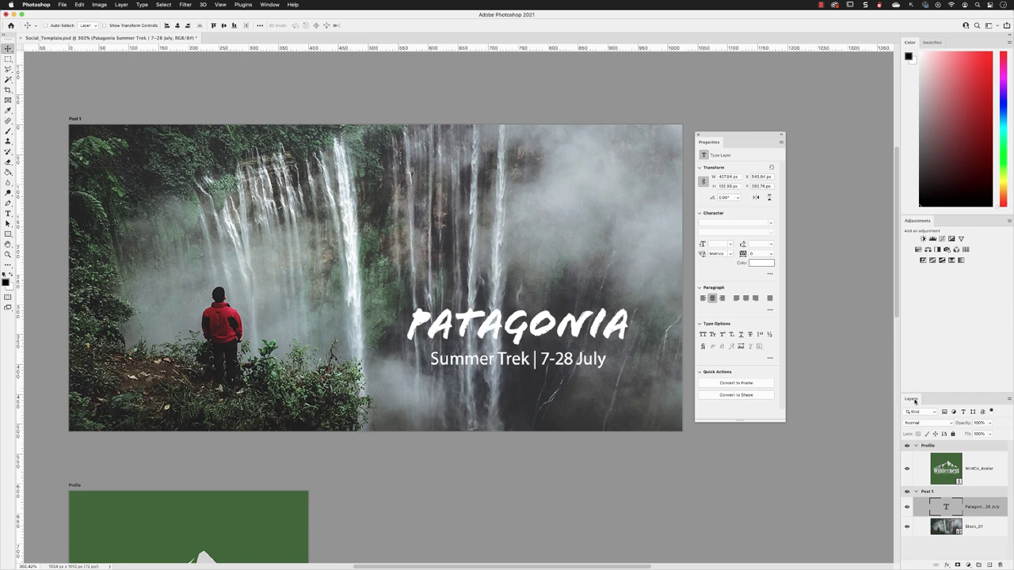
pyautogui.moveTo(911, 398); pyautogui.dragTo(261, 192)
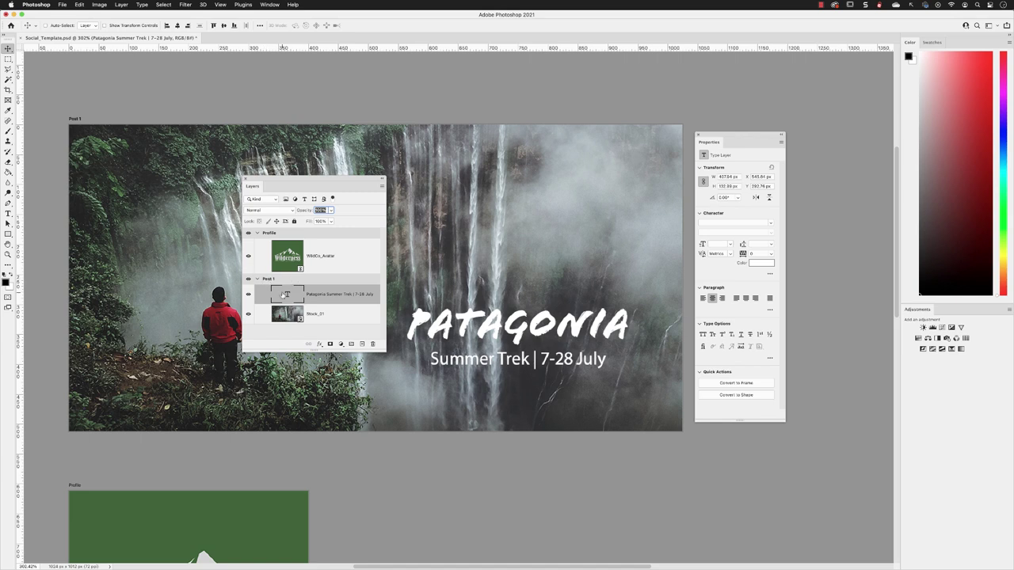
pyautogui.doubleClick(286, 295)
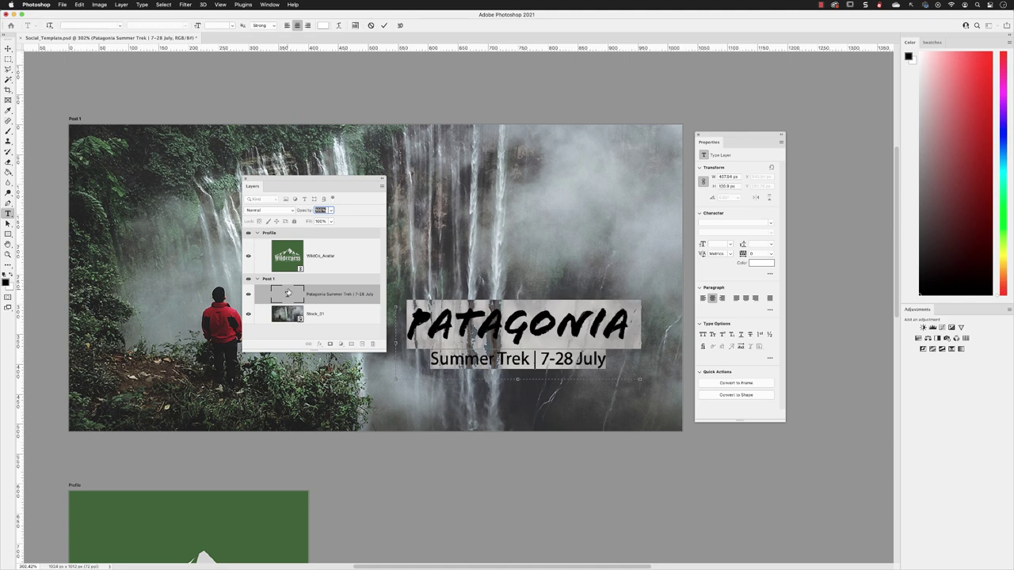
pyautogui.press('Escape')
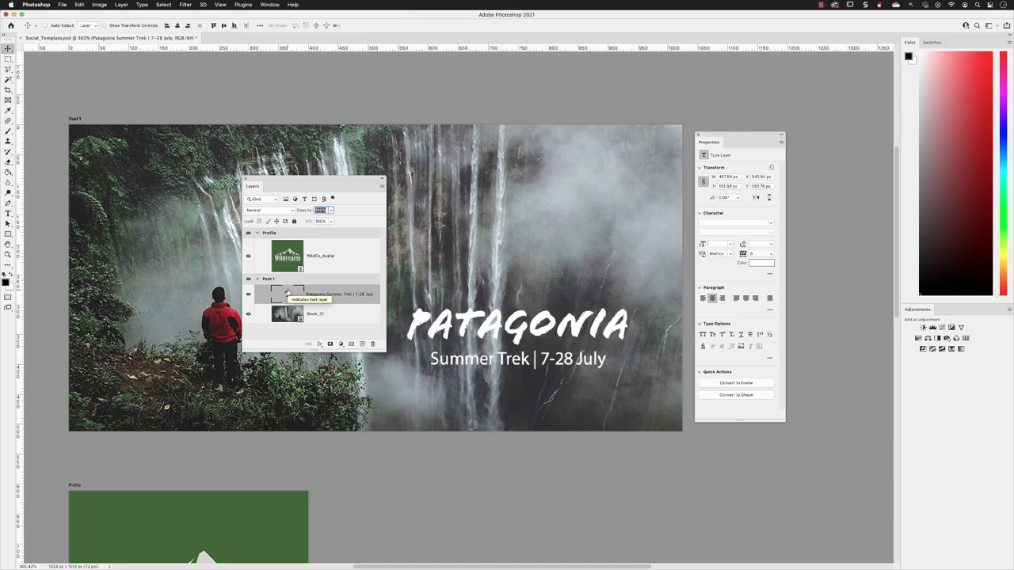